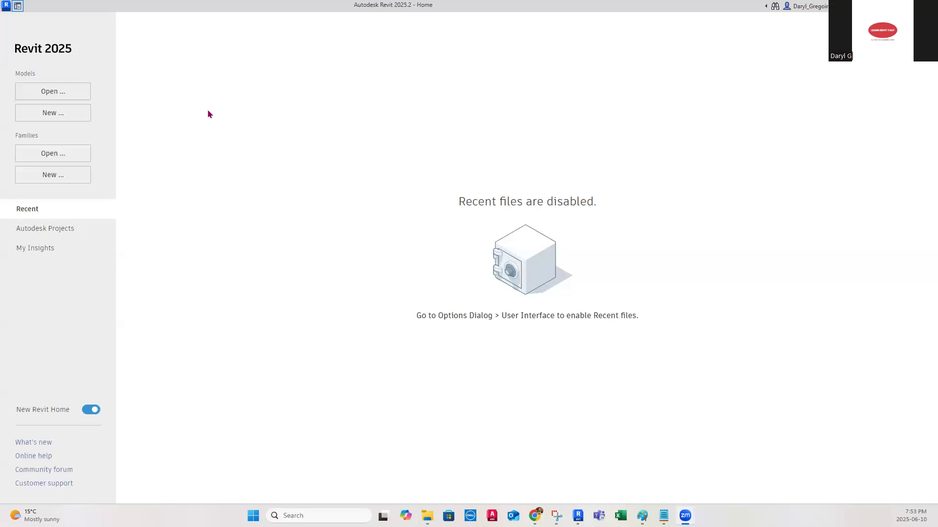
- Create a new project based on the Electrical Template
click(52, 116)
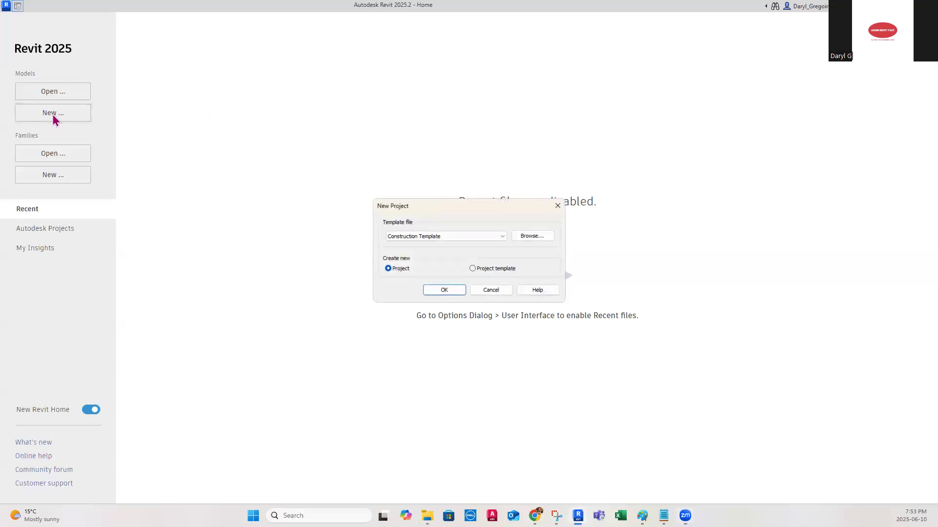
click(503, 238)
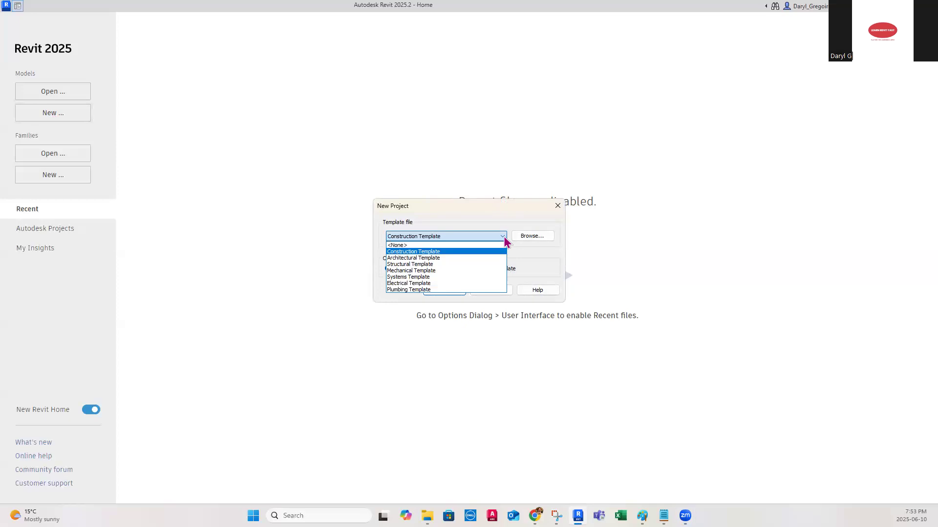
click(414, 284)
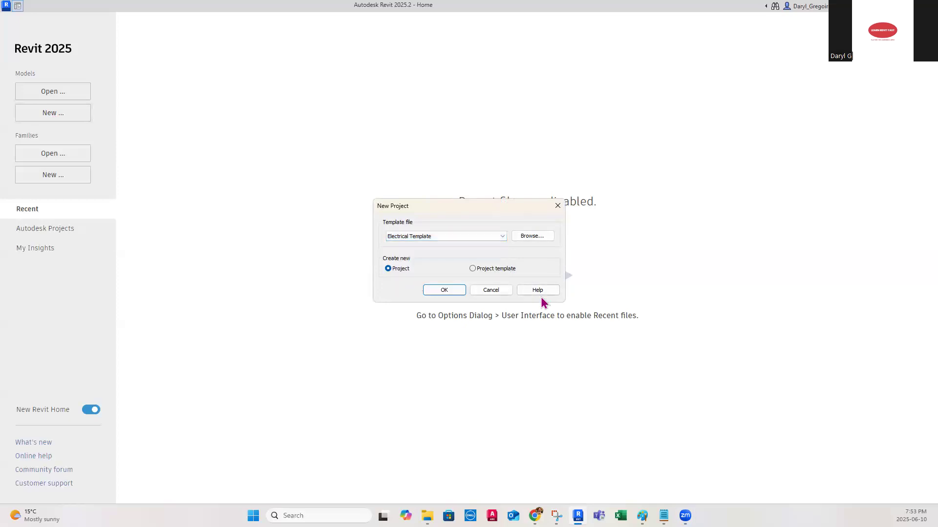
click(441, 292)
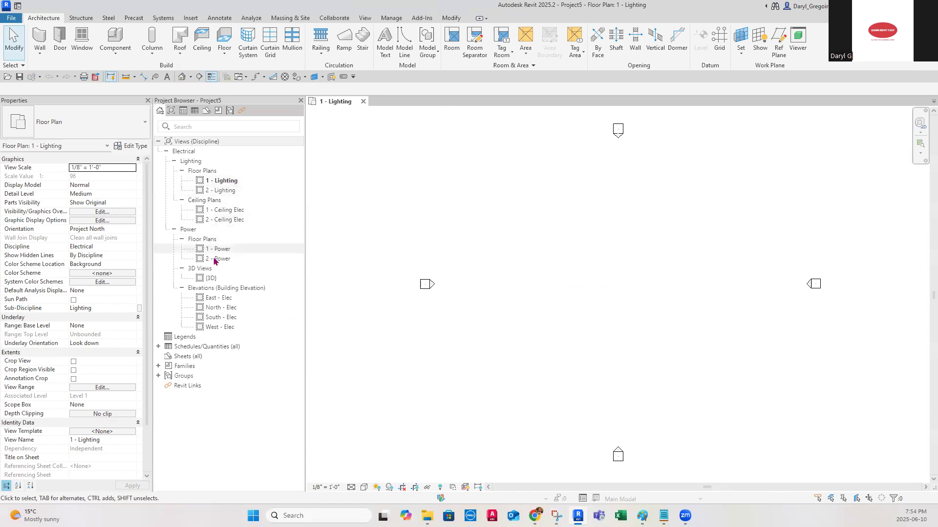
- Open the 1 - Power floor plan and set its detail level to Fine
double_click(222, 250)
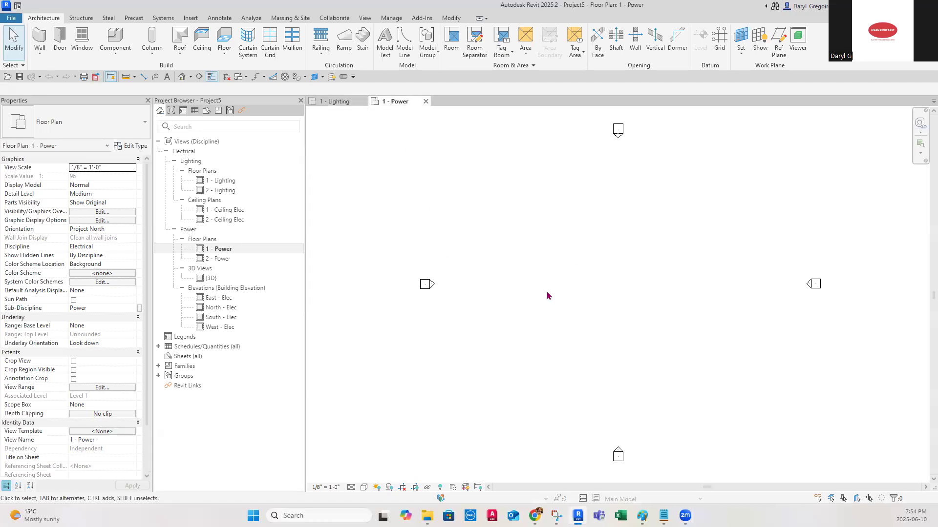
click(351, 487)
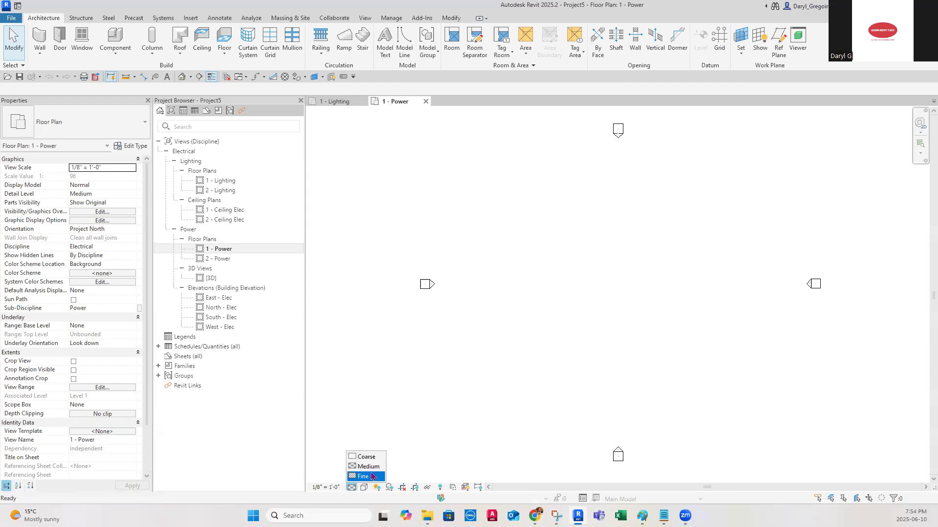
click(373, 478)
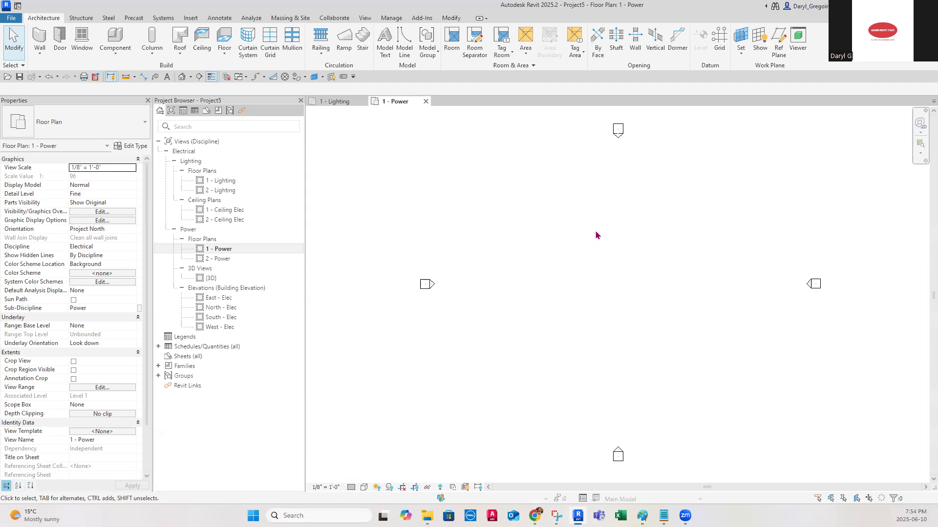
- Look through the project's loaded conduit fitting families and the conduit families with and without fittings
double_click(201, 366)
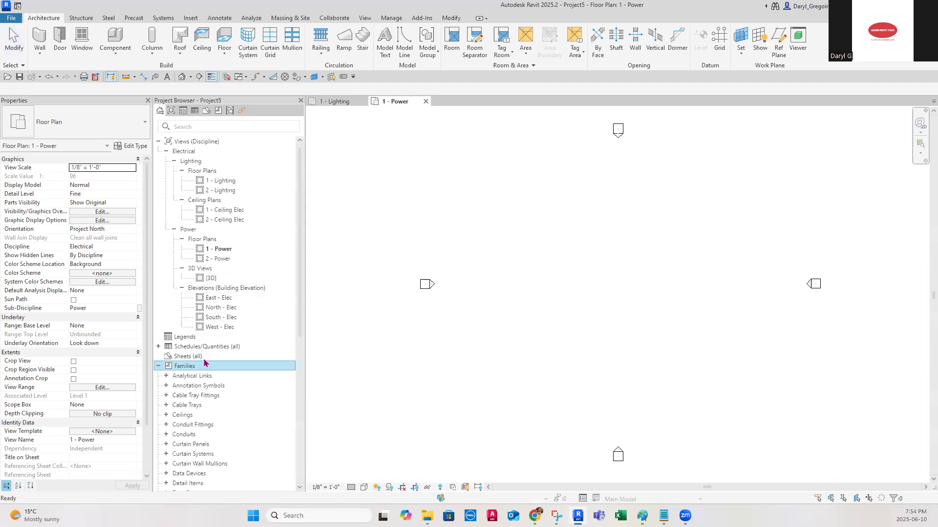
scroll(204, 362, down, 7)
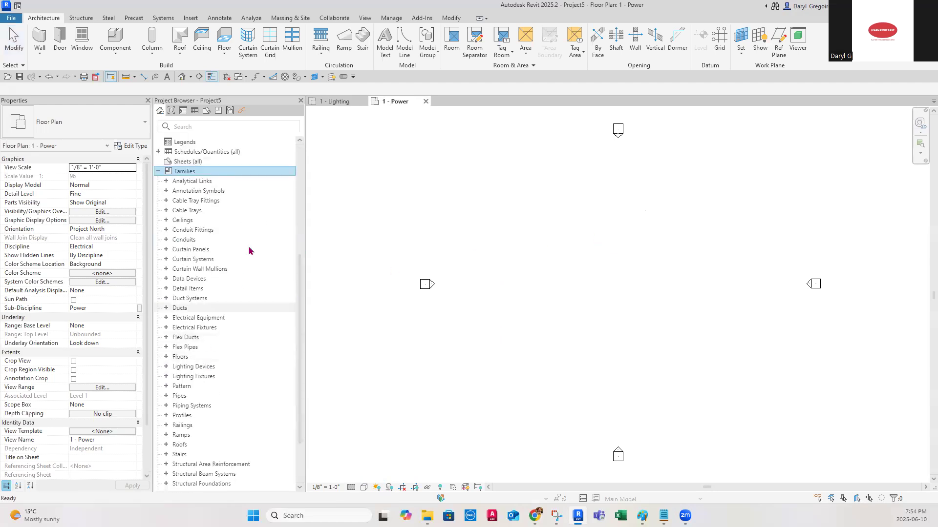
click(166, 230)
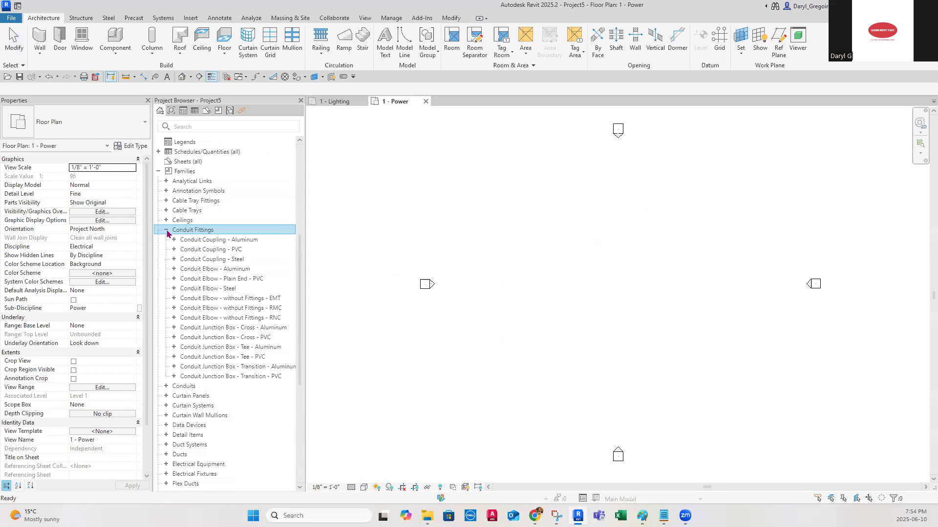
click(166, 230)
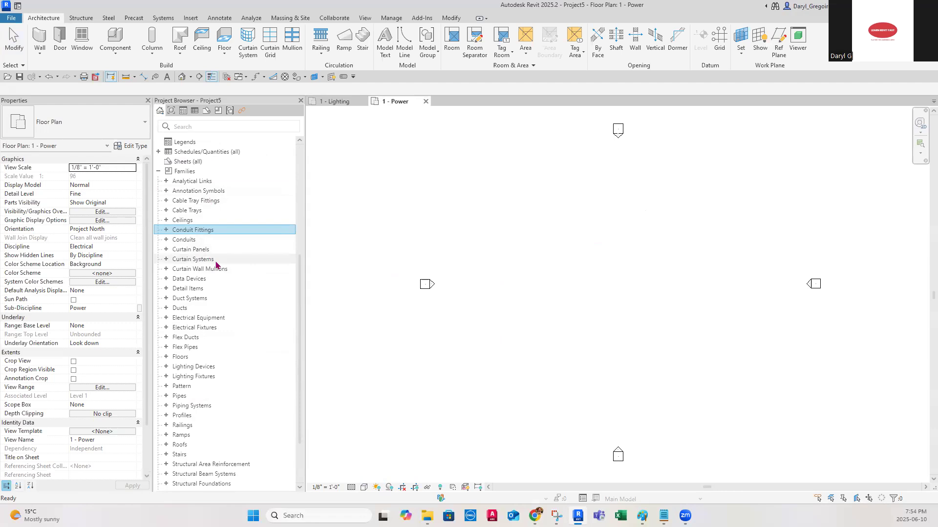
click(165, 240)
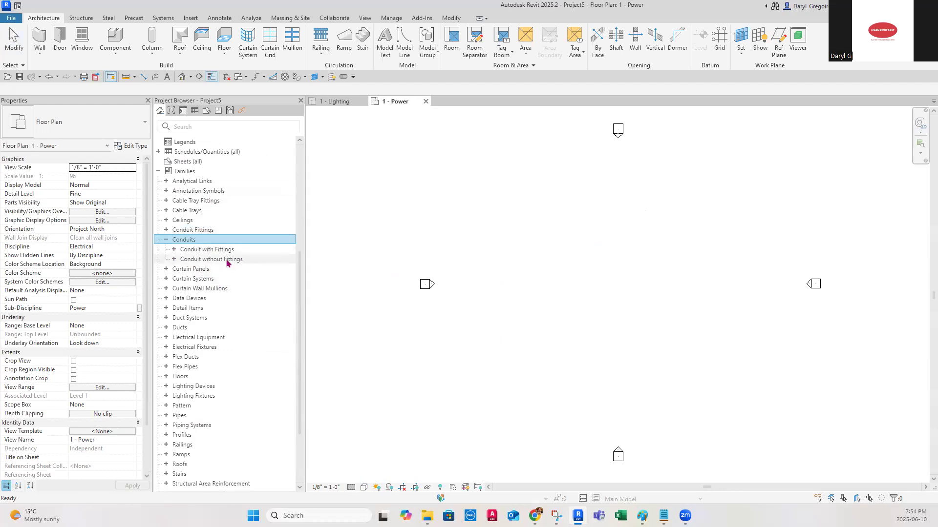
click(227, 251)
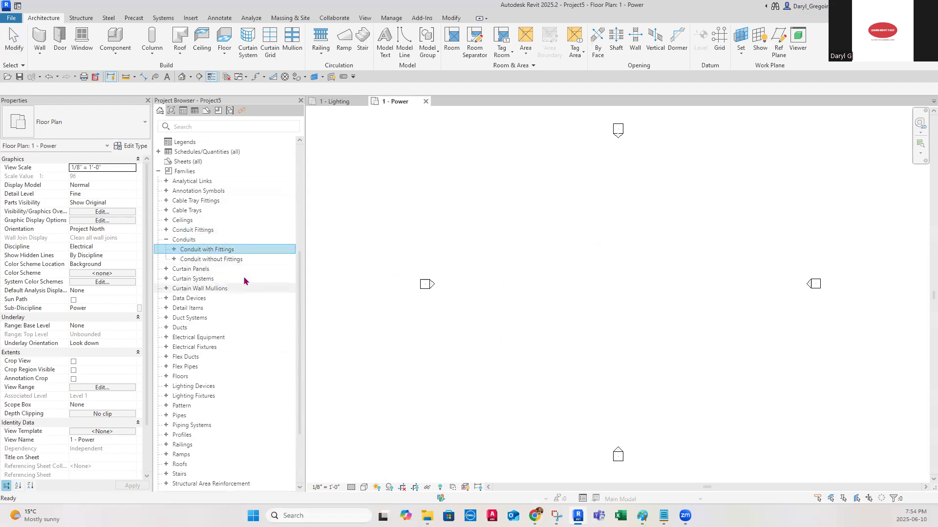
click(230, 260)
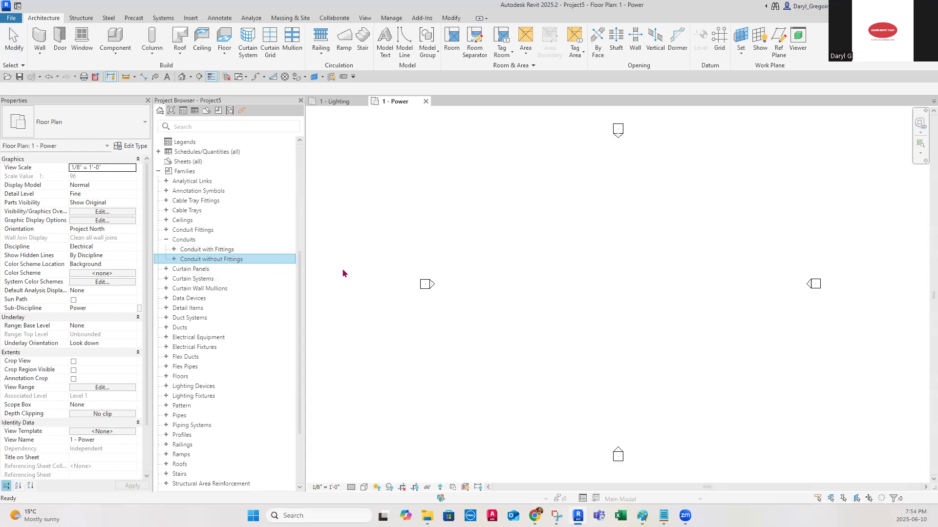
click(230, 250)
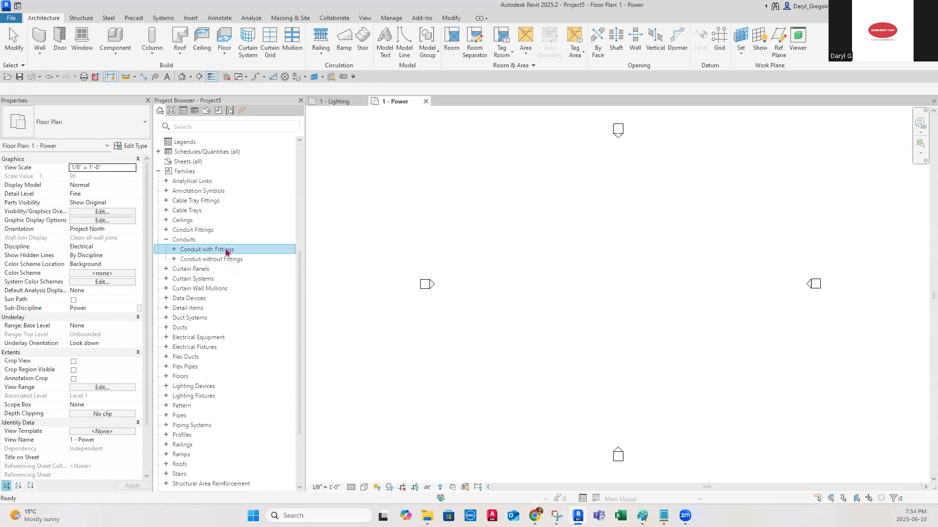
click(241, 261)
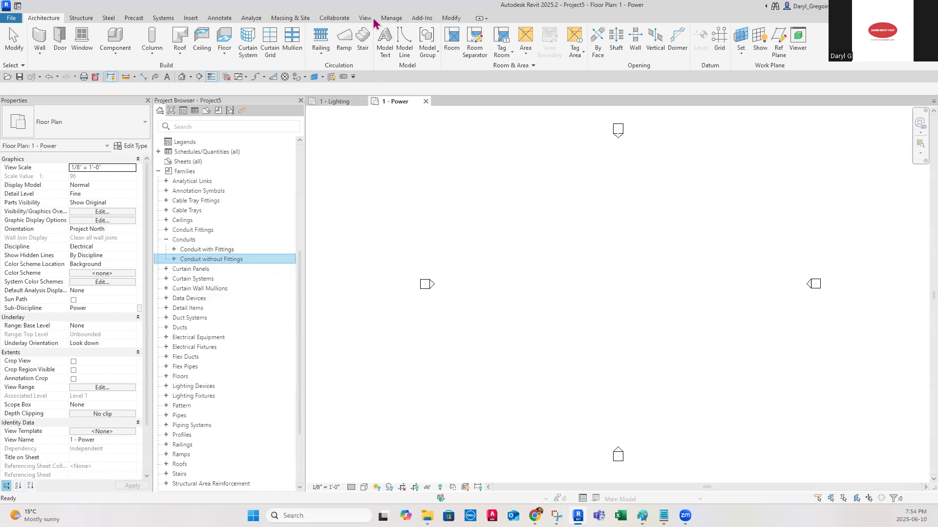
- Start placing a conduit using the Rigid Metal Conduit (RMC) type from Conduit without Fittings
click(162, 19)
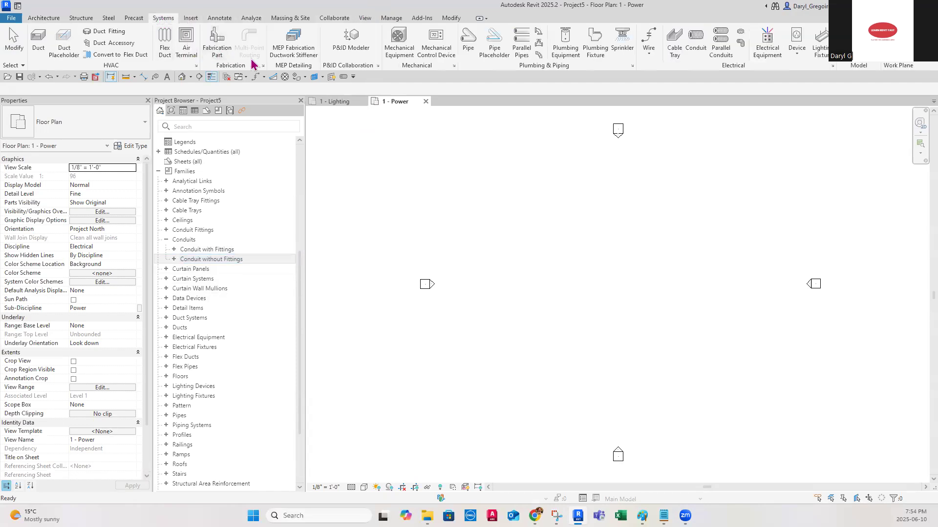
right_click(698, 35)
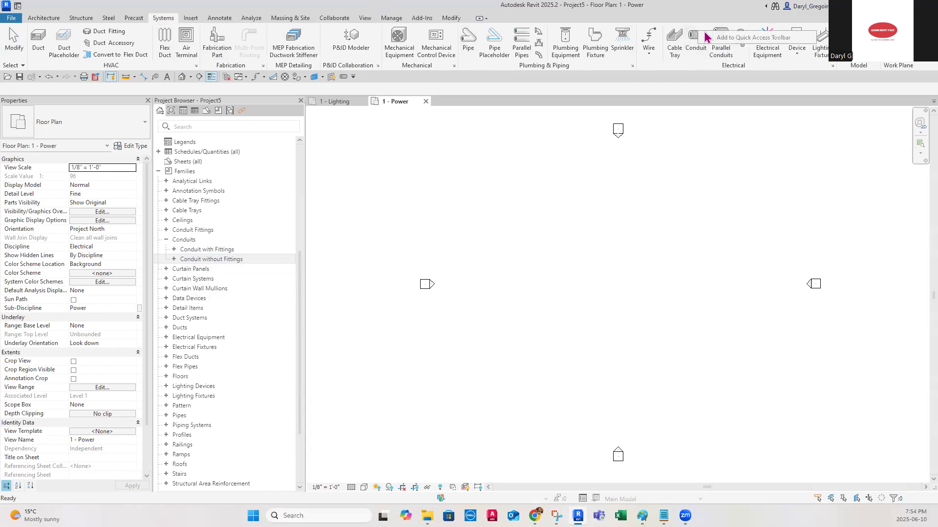
click(699, 80)
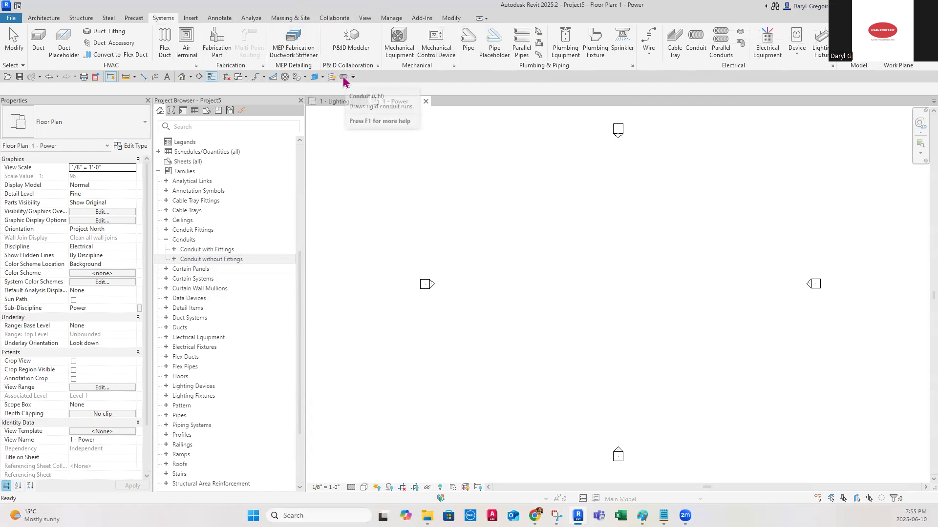
click(696, 39)
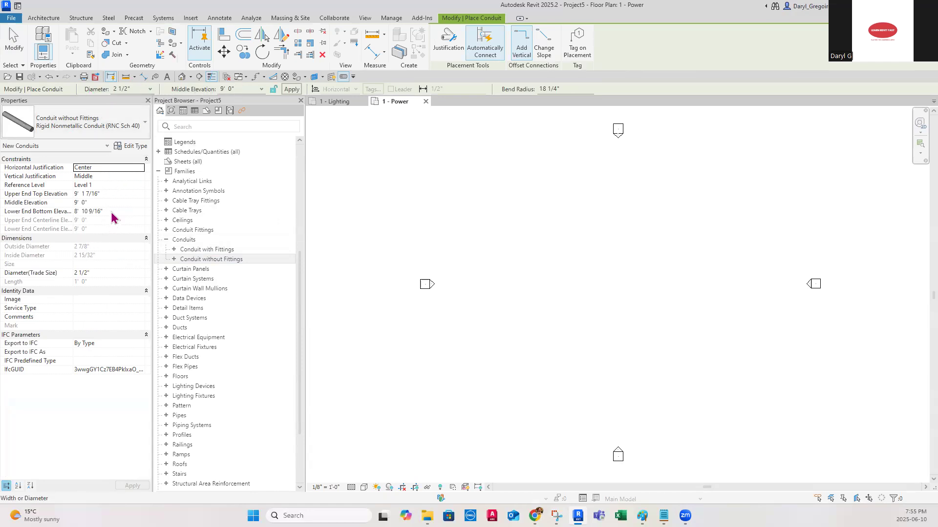
click(105, 125)
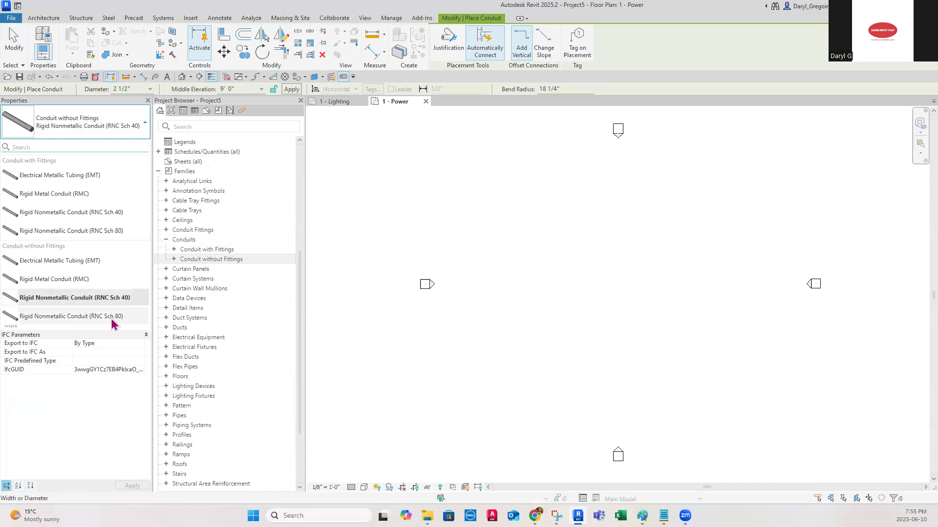
click(78, 280)
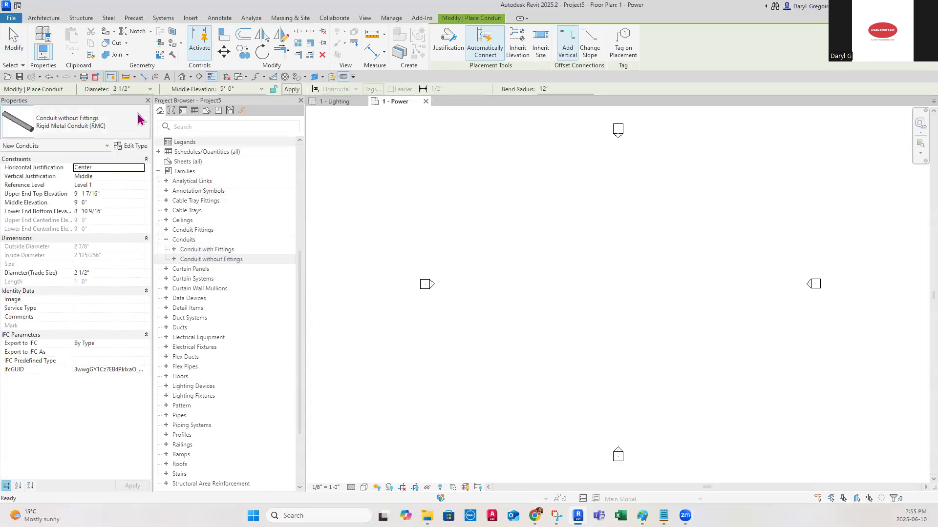
- Set the middle elevation of the new 2 1/2" conduit to 3' 0"
click(149, 91)
click(148, 88)
click(150, 88)
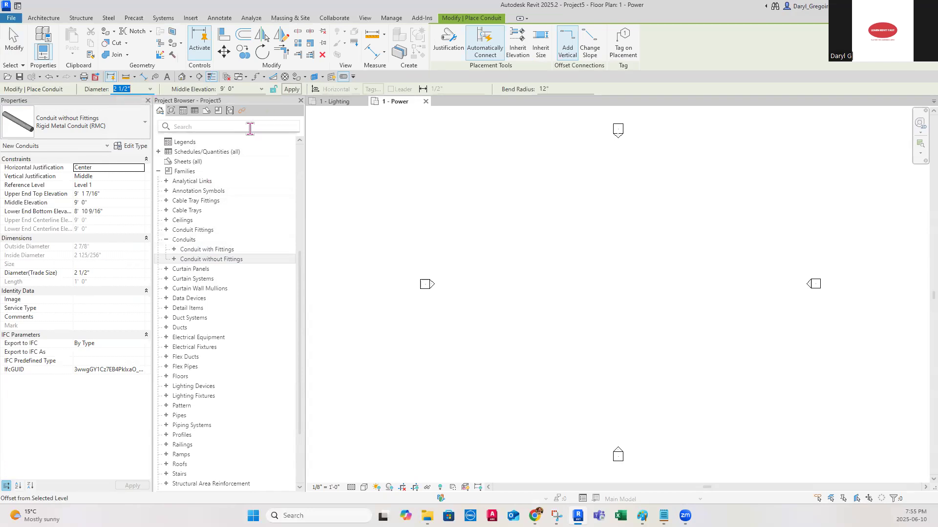
click(262, 91)
click(262, 91)
text(3)
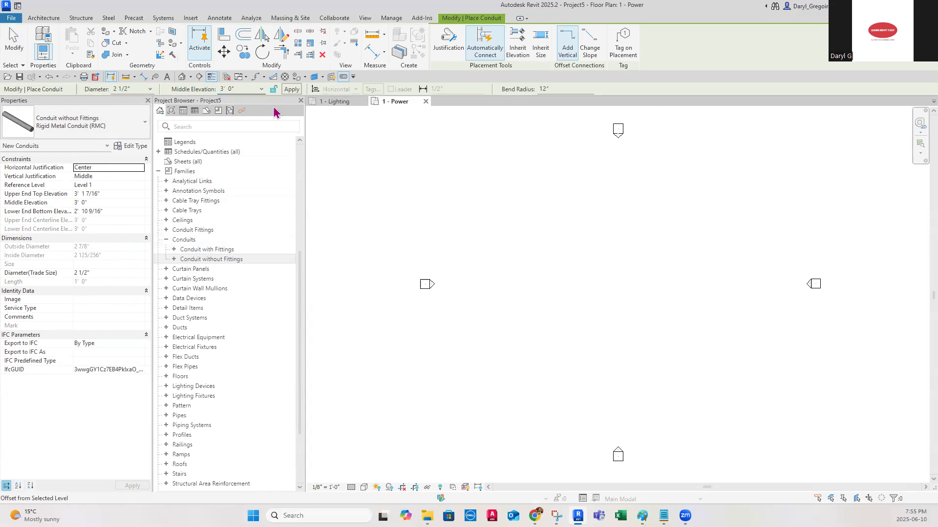
- Draw a conduit run straight up about 11' in the plan, then turn it 90° to the right for a horizontal segment
scroll(544, 296, up, 2)
click(544, 296)
scroll(550, 286, up, 3)
scroll(552, 279, up, 2)
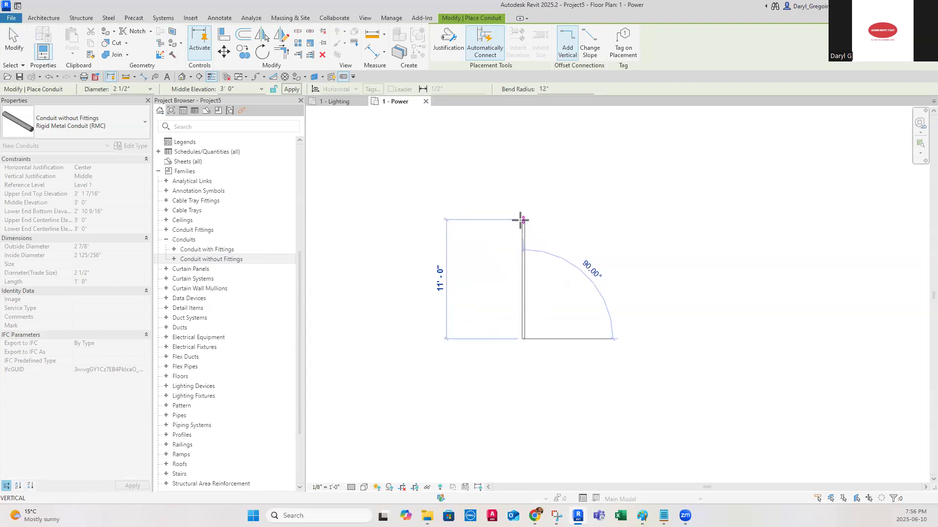
click(521, 219)
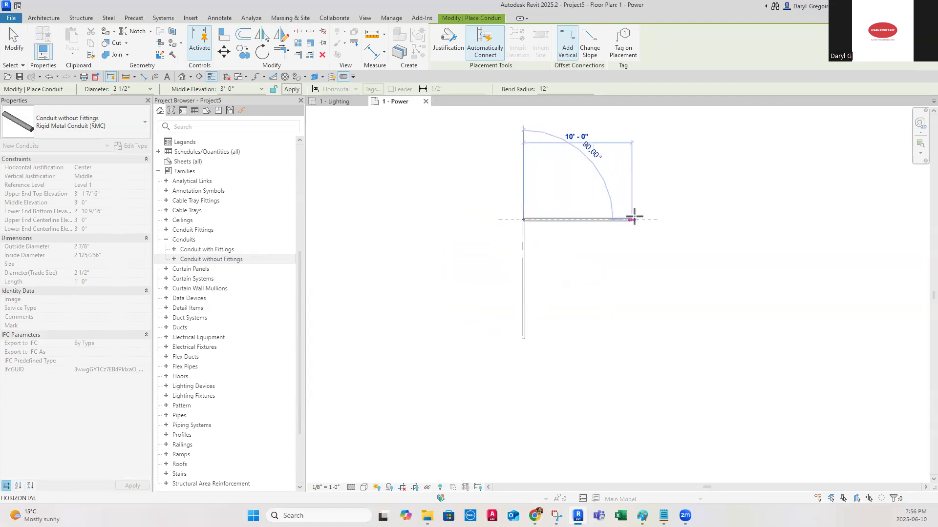
click(657, 220)
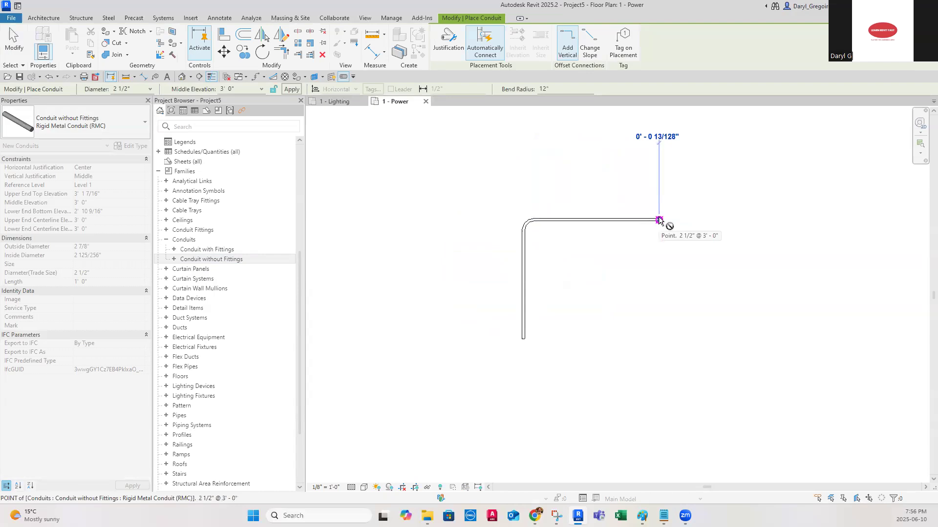
- Continue the conduit with a diagonal segment running down at 45°, followed by a horizontal segment about 15' long to the right
scroll(561, 234, up, 3)
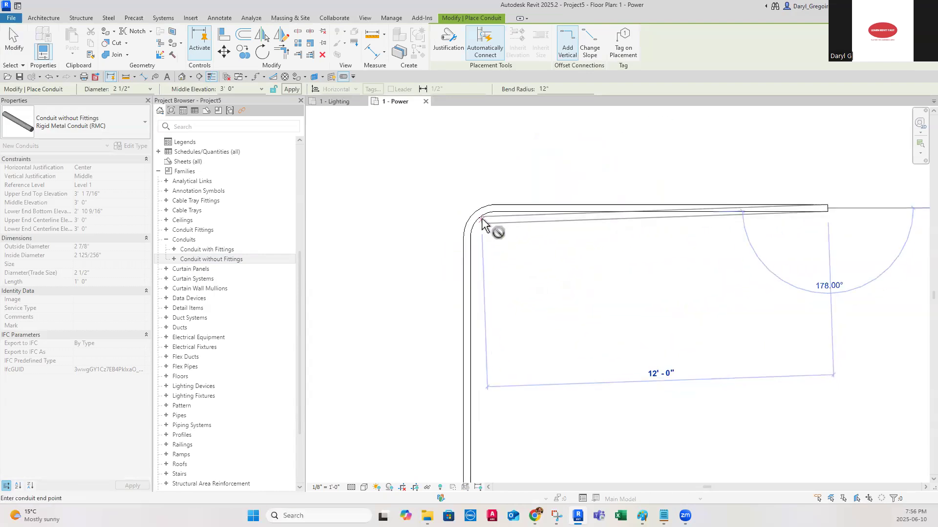
scroll(561, 259, down, 3)
middle_drag(584, 278, 501, 302)
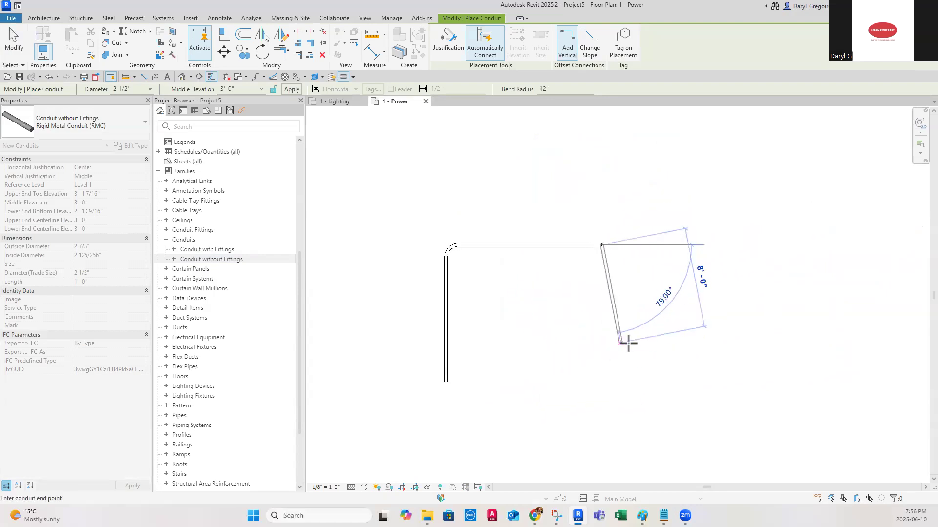
click(684, 329)
middle_drag(710, 337, 495, 350)
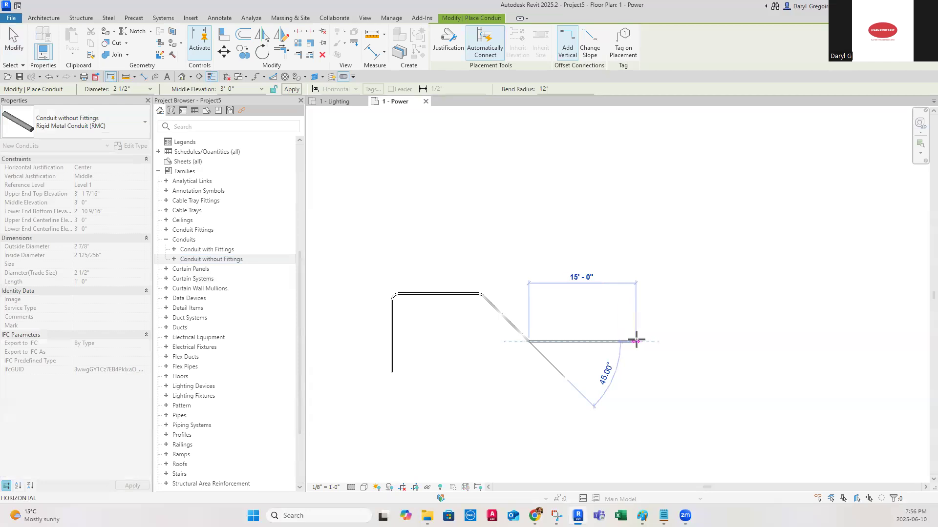
click(636, 341)
- Set the middle elevation to 9' 0", continue the conduit straight up and then left in the plan, and end the run
click(261, 89)
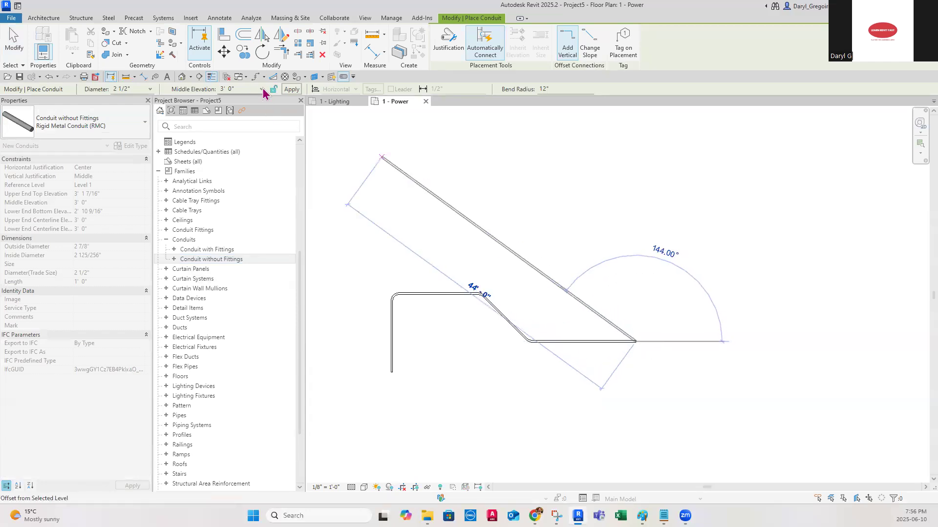
click(234, 106)
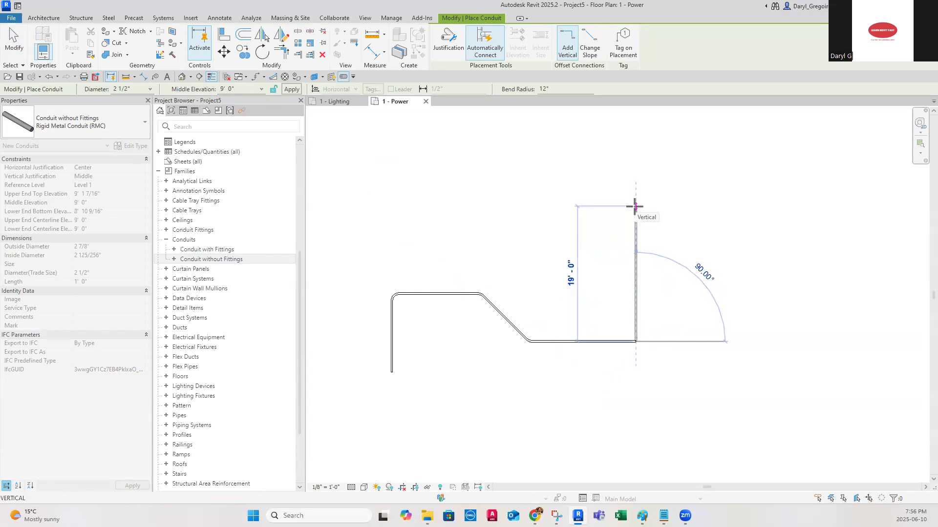
click(635, 166)
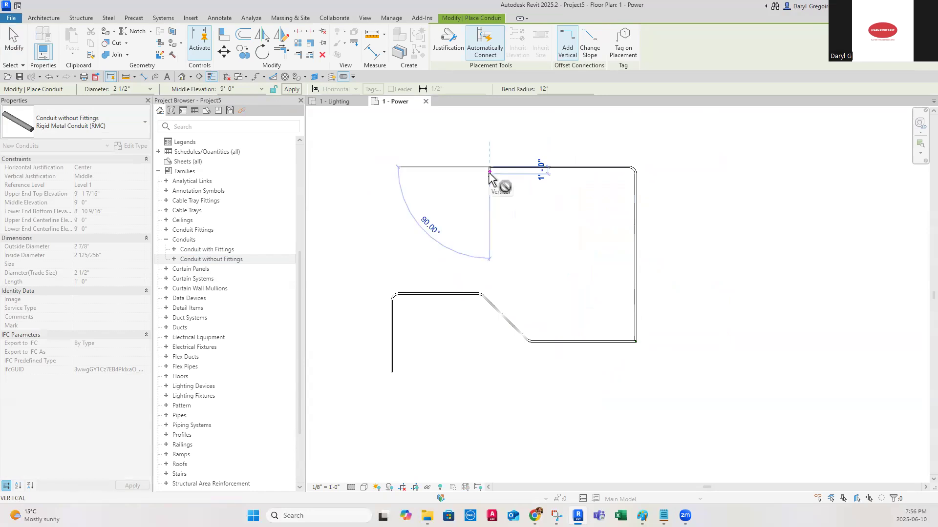
right_click(485, 189)
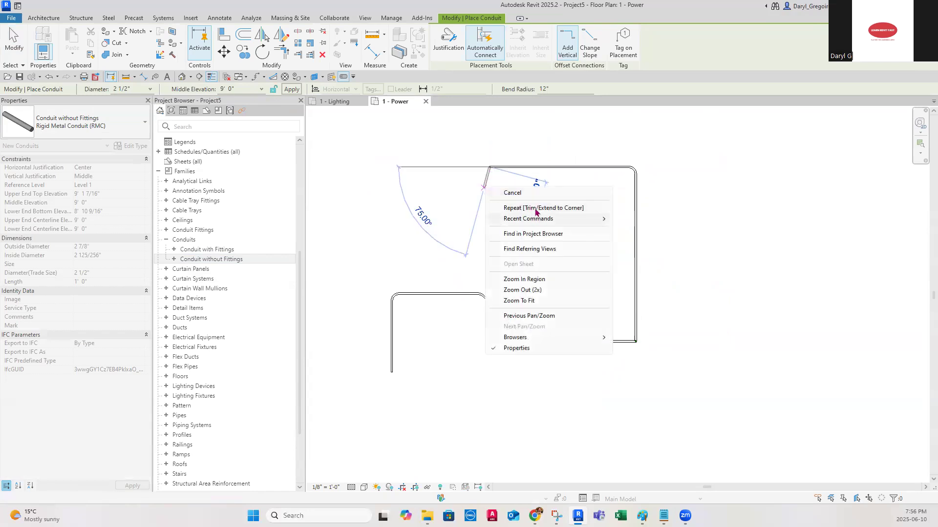
click(512, 193)
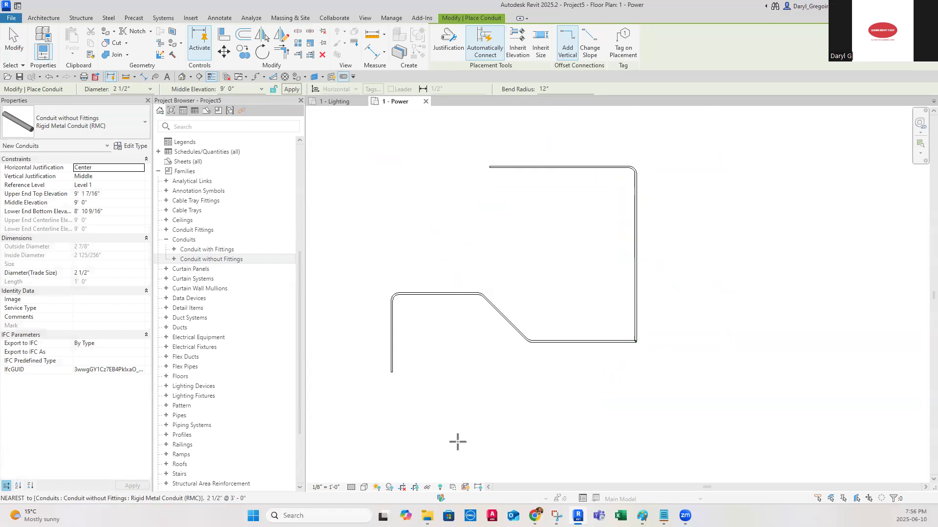
- Draw a branch conduit at 9' 0" from the middle of the lower run's upper horizontal segment, straight up and then left in plan, and end the command
click(438, 294)
click(438, 198)
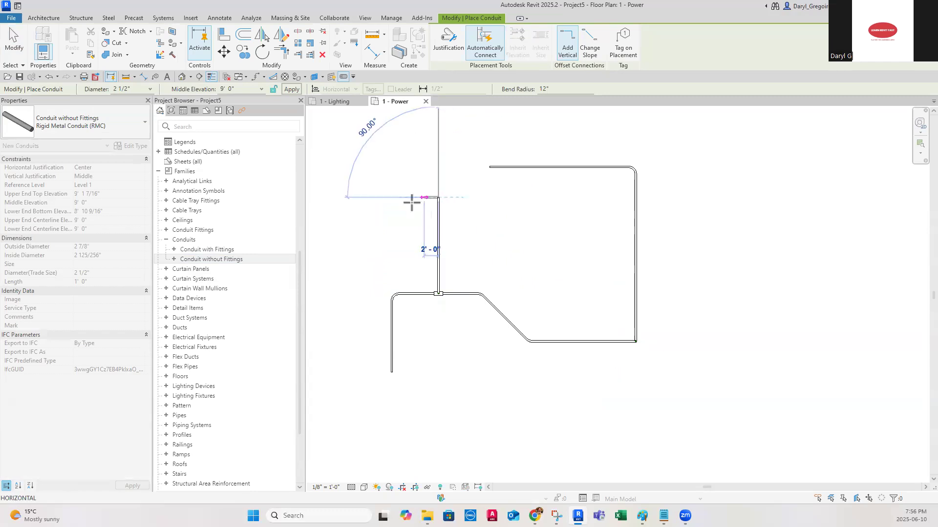
click(385, 197)
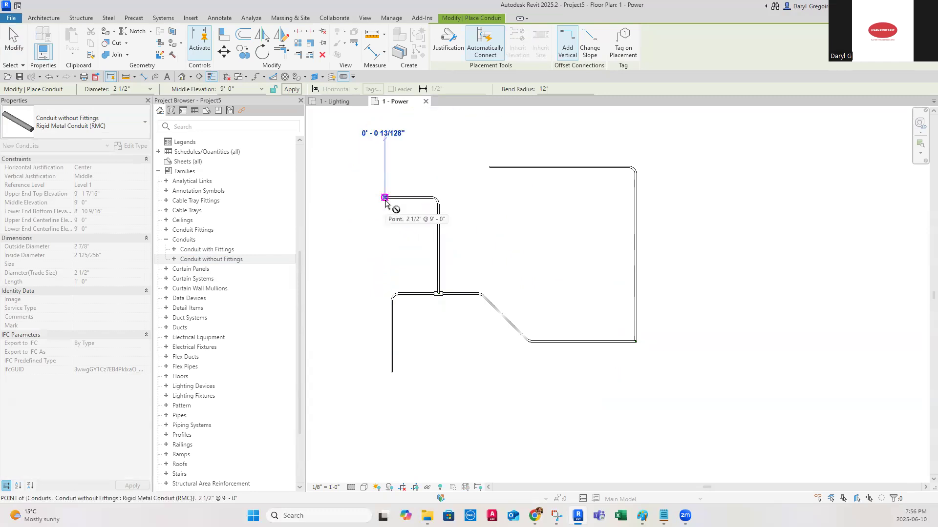
key(Escape)
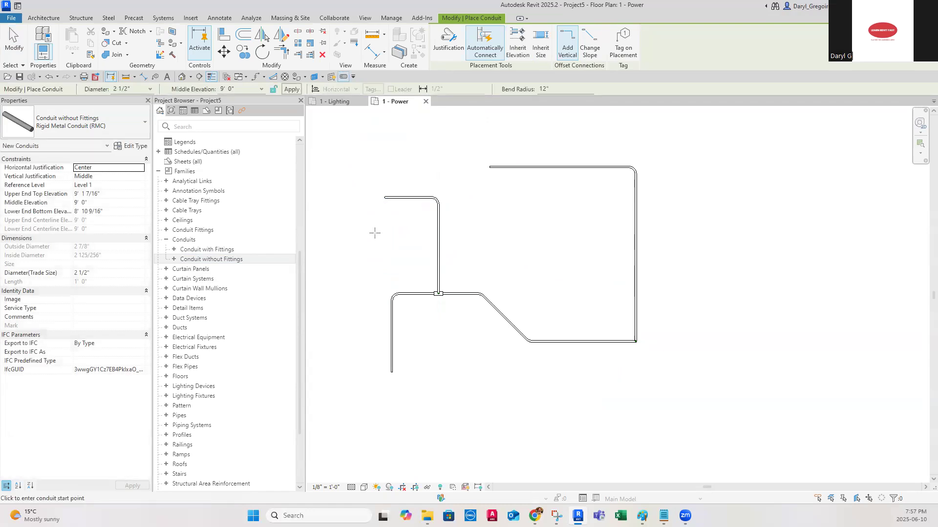
right_click(389, 233)
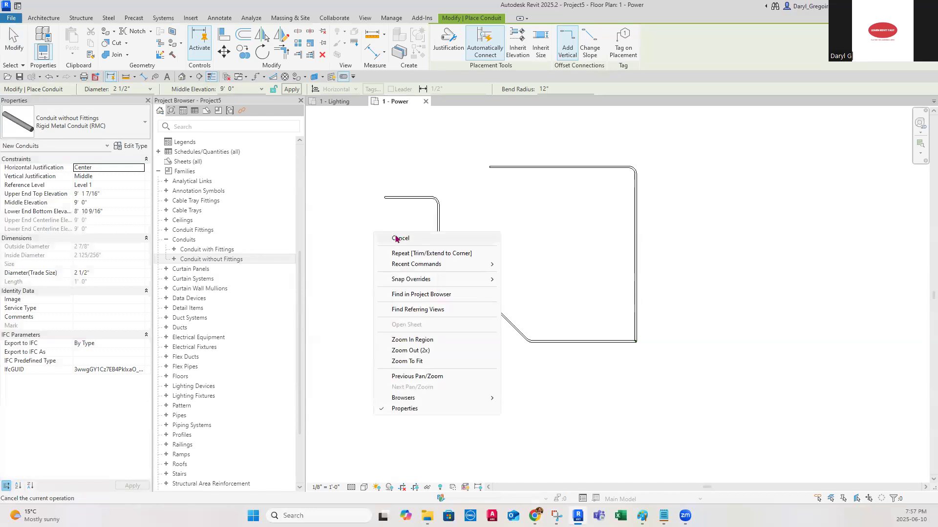
click(396, 239)
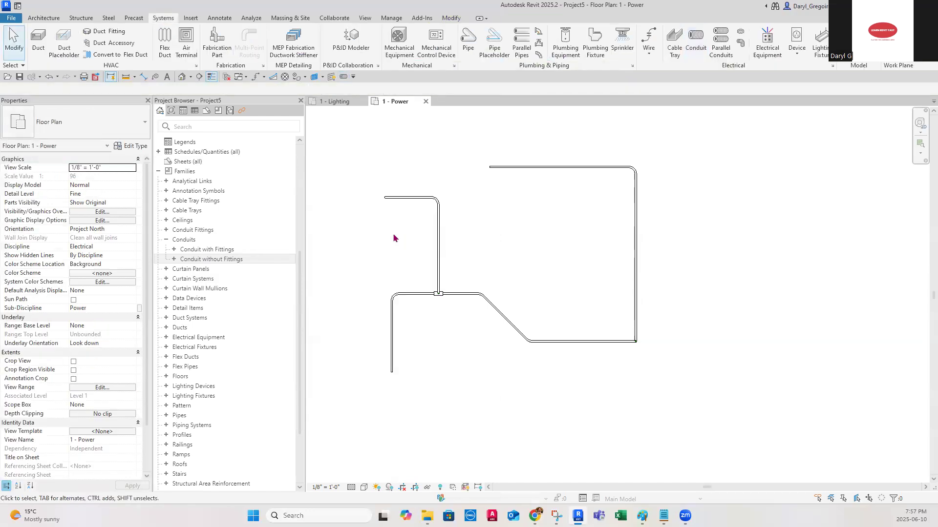
- Open the default 3D view and set its detail level to Fine to show the conduit run in full
click(182, 77)
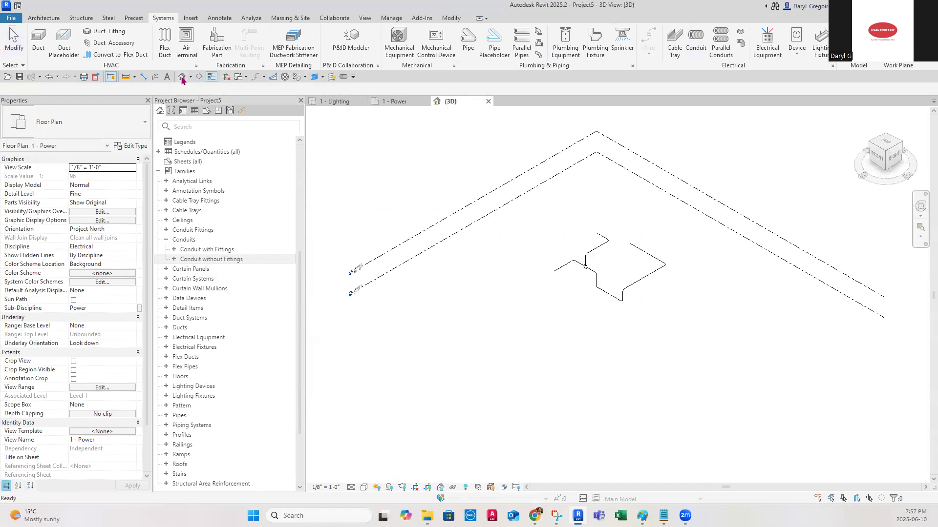
click(352, 487)
click(368, 478)
scroll(596, 266, up, 6)
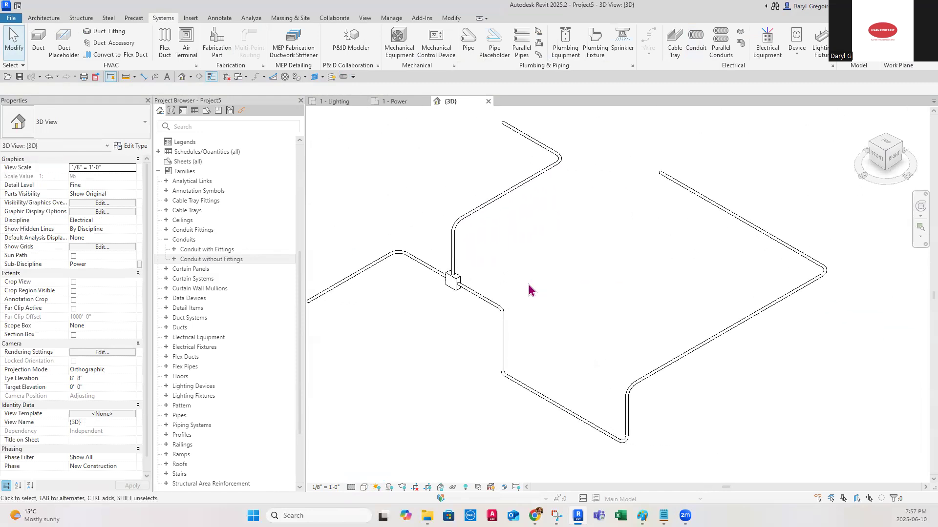
middle_drag(528, 293, 484, 262)
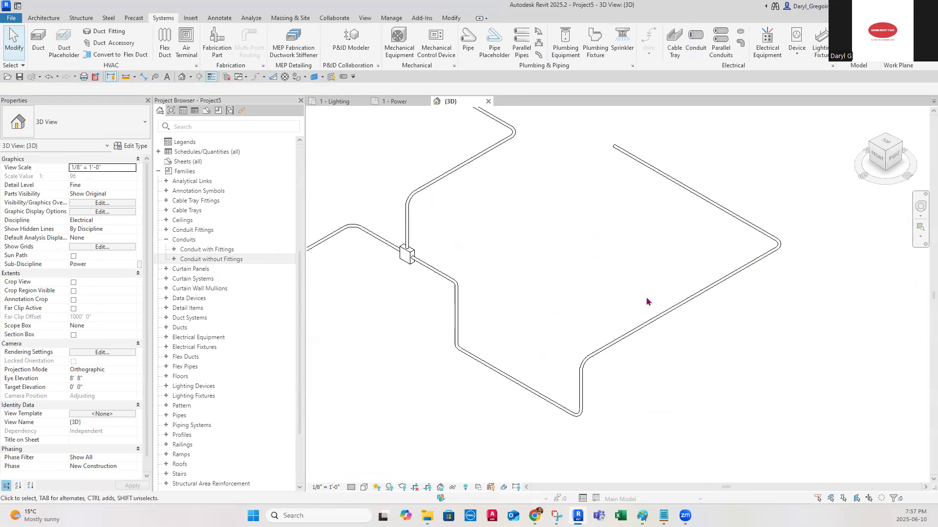
- Branch a 2 1/2" conduit off the long 9' 0" segment, dropping it to a 3' 0" middle elevation and running it outward with one 90° turn
click(647, 323)
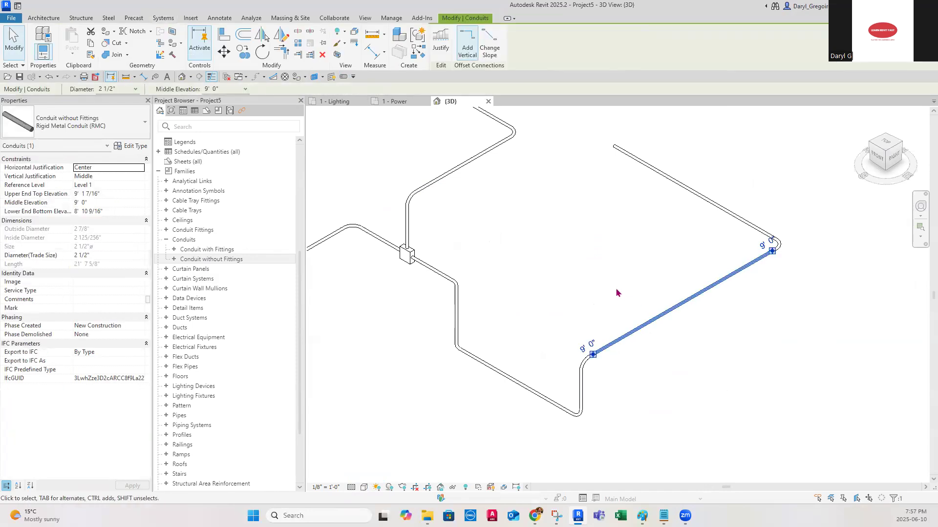
click(418, 53)
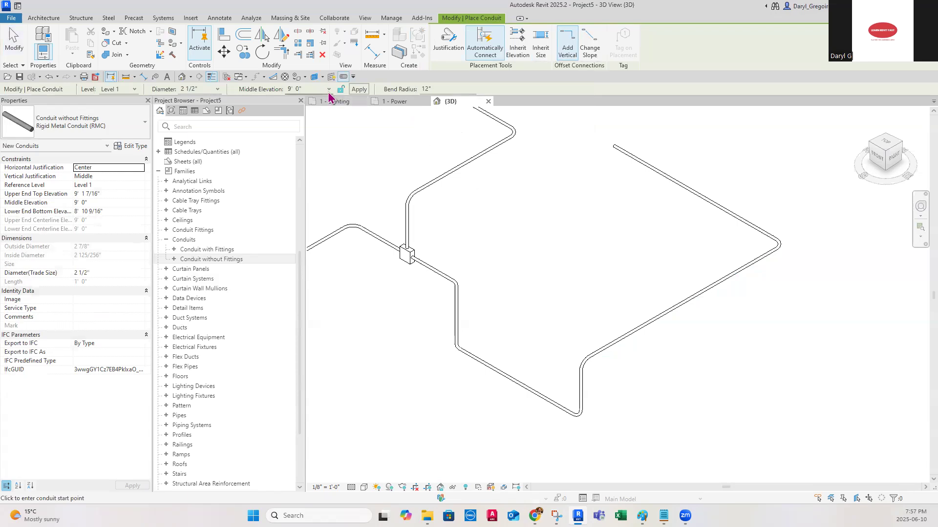
click(665, 313)
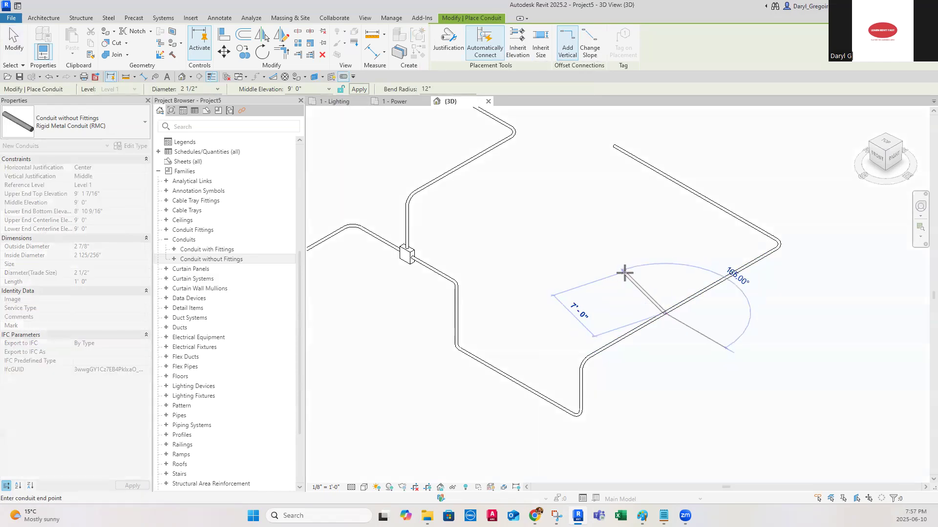
click(318, 89)
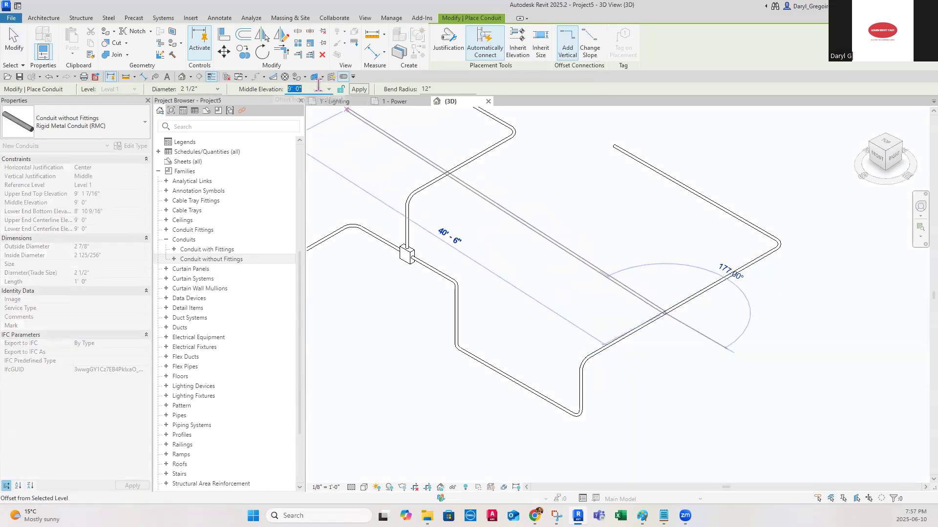
text(3)
key(Return)
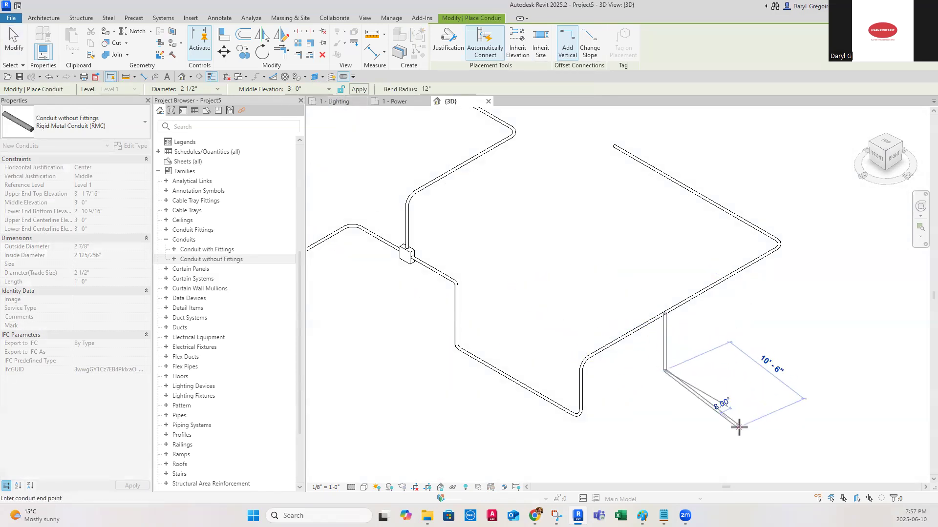
click(750, 426)
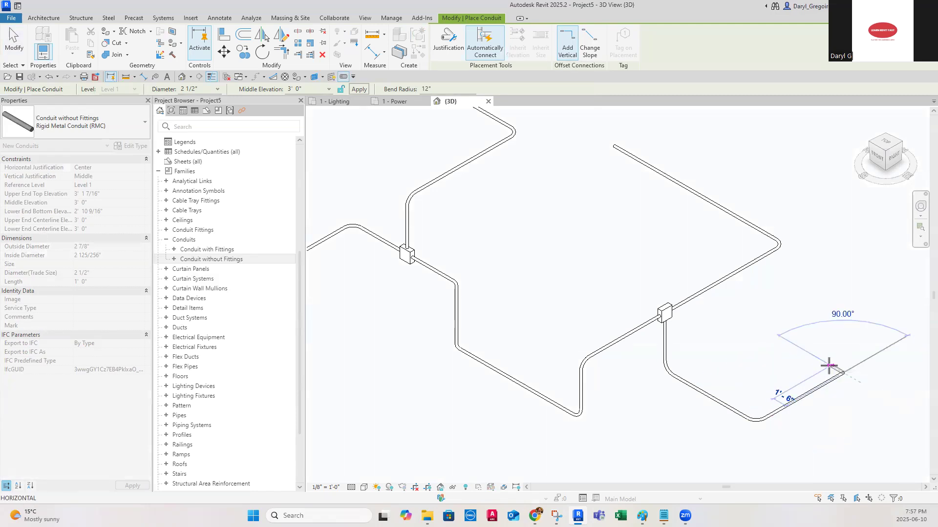
right_click(765, 343)
click(799, 155)
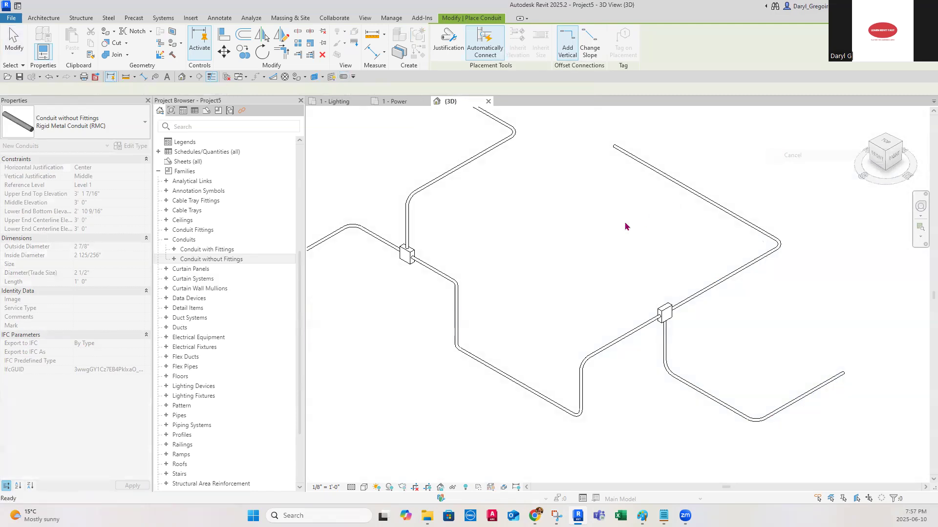
- Draw a 3' 0" branch conduit from the midpoint of the run's first segment, with a 90° turn back parallel to that segment
middle_drag(594, 263, 660, 285)
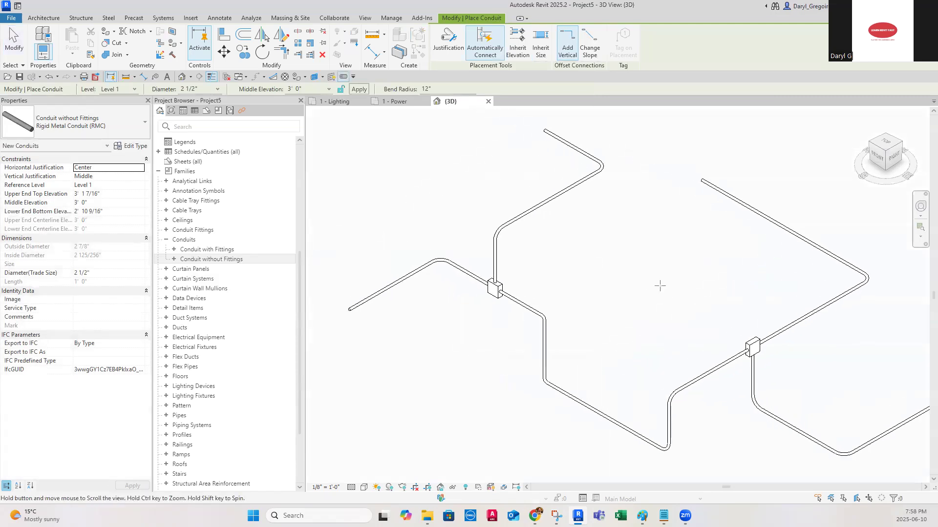
click(390, 289)
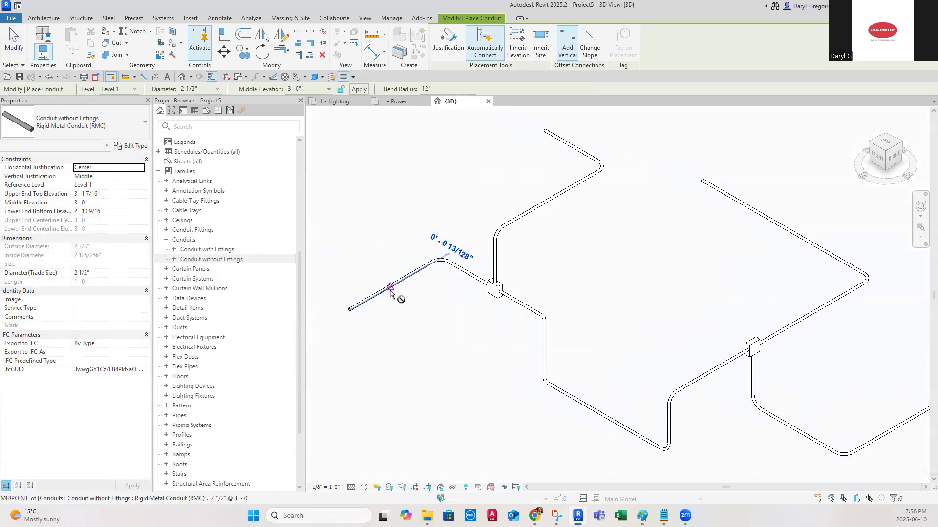
click(445, 327)
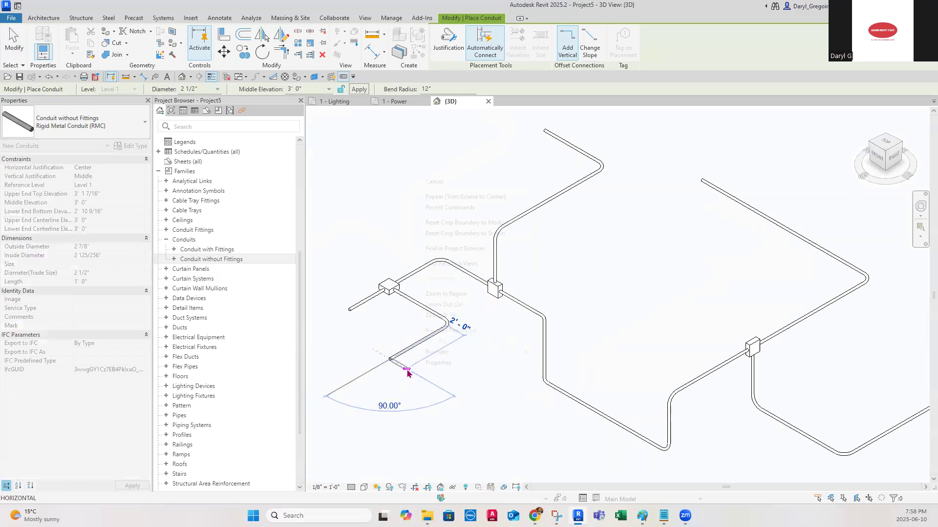
right_click(407, 368)
click(441, 182)
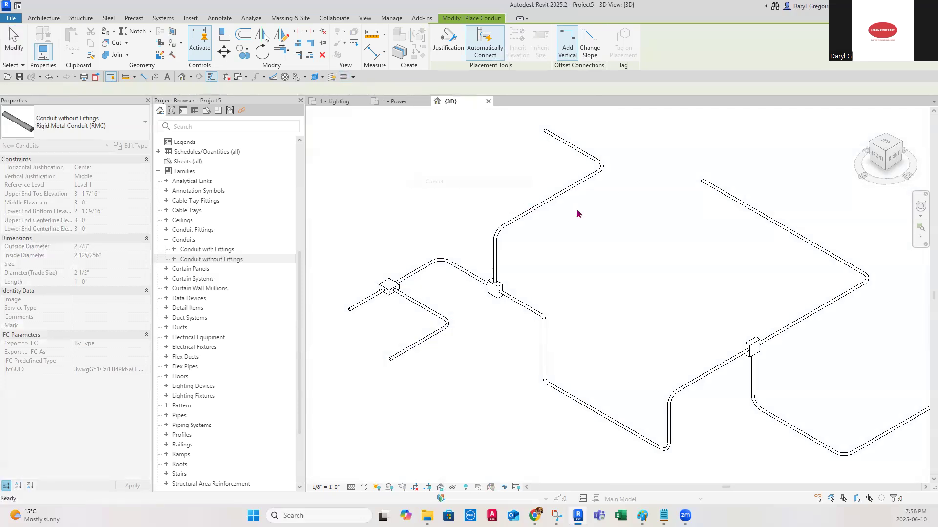
- Branch a conduit off the raised 9' 0" branch, dropping to 3' 0" with one 90° turn, and end conduit placement
click(563, 192)
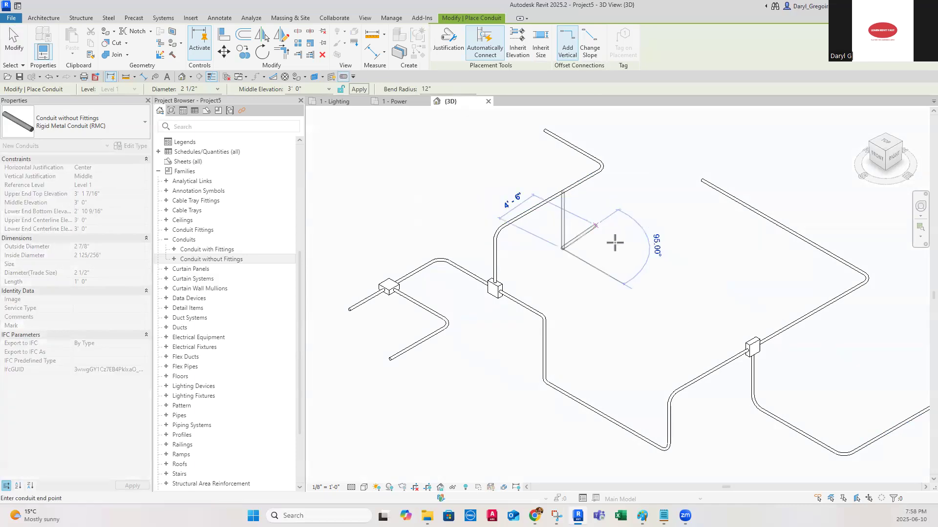
click(629, 287)
click(703, 248)
key(Escape)
scroll(643, 272, up, 3)
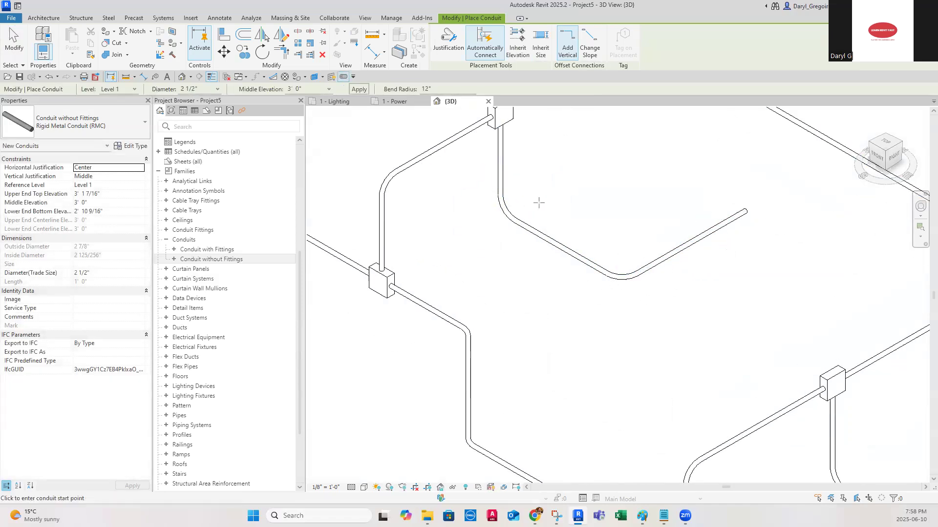
right_click(546, 206)
click(562, 213)
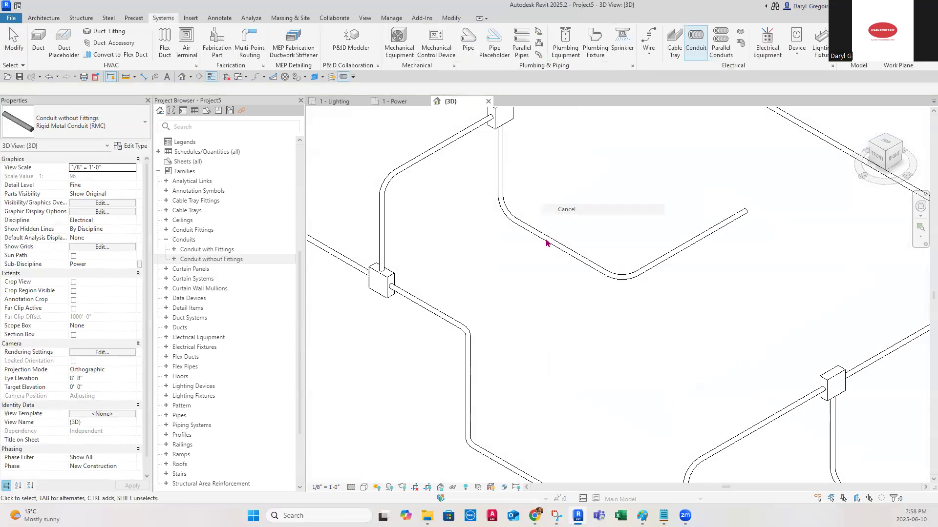
- Set the 3D view's visual style to Realistic and frame the whole conduit system
scroll(549, 243, down, 2)
click(364, 487)
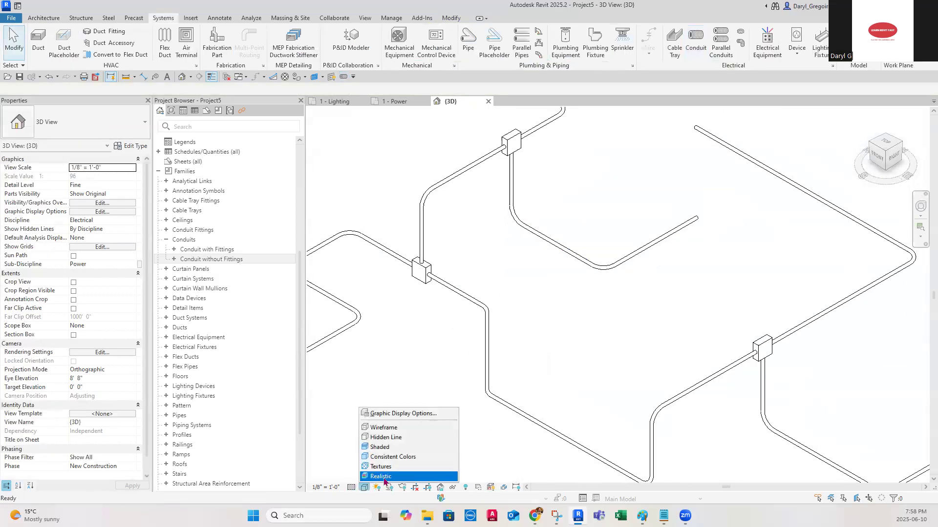
click(381, 477)
scroll(465, 404, down, 3)
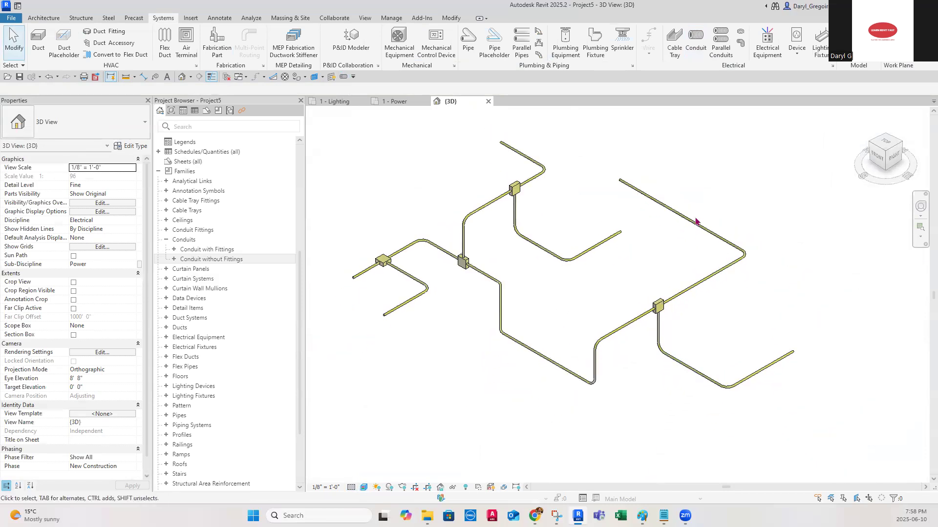
middle_drag(481, 350, 464, 362)
scroll(463, 351, up, 1)
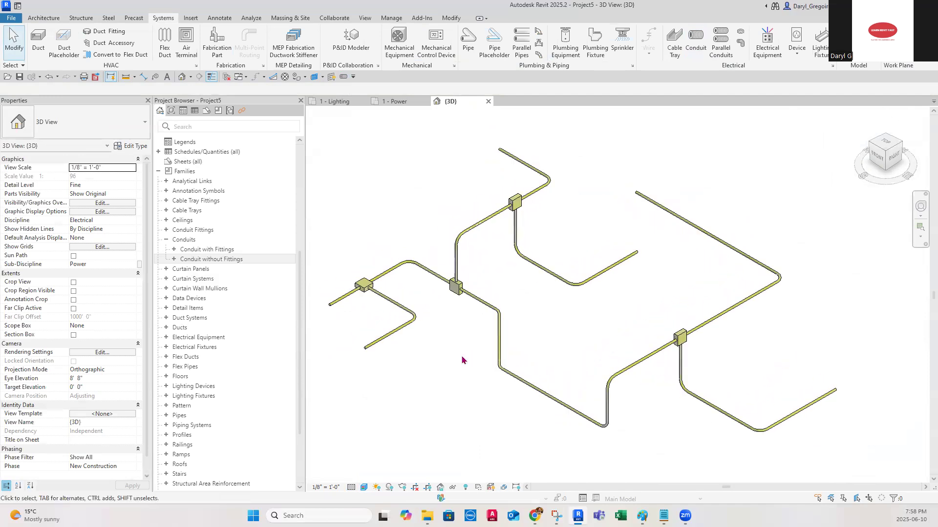
key(alt+s)
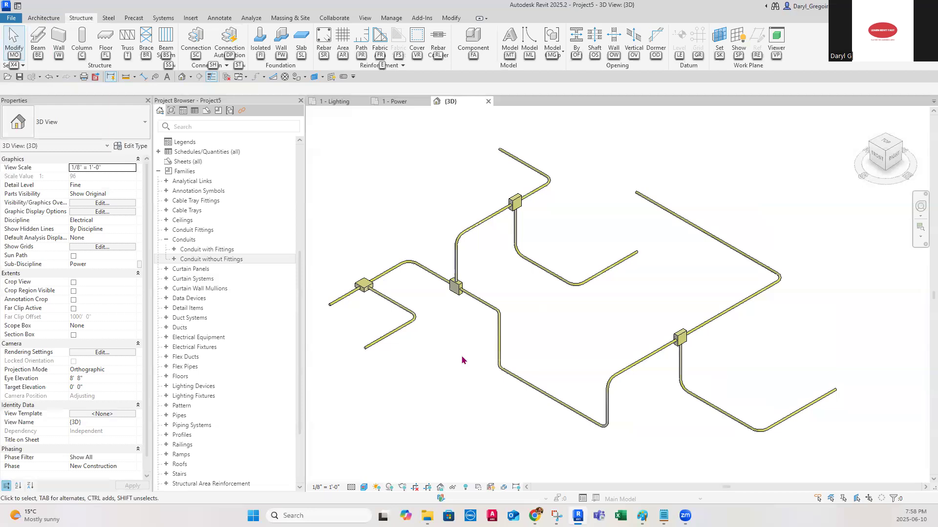
key(Escape)
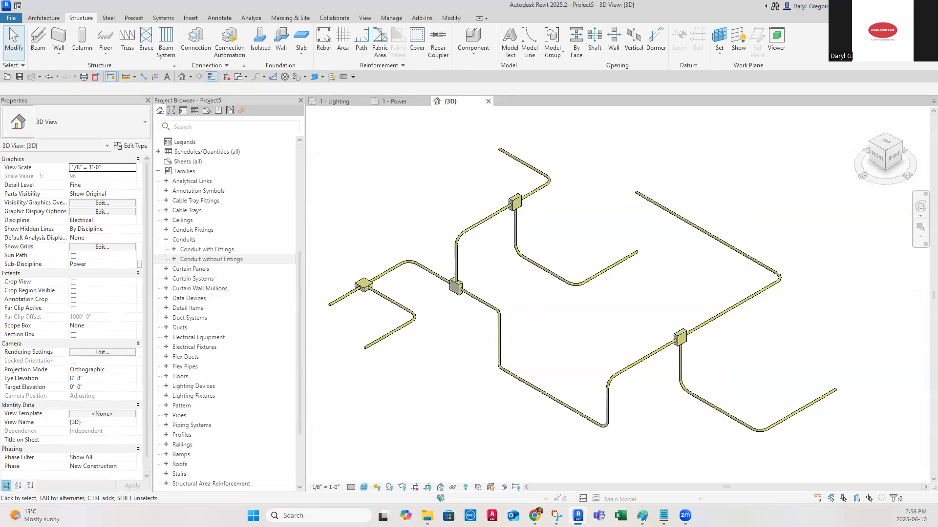